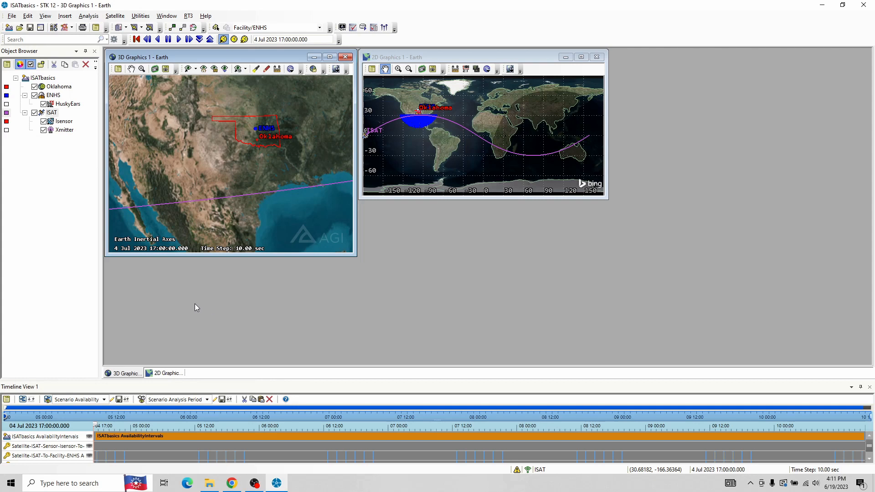
# Open the Access tool for the ISAT satellite and keep ISAT as the object to compute access for
pyautogui.click(53, 113)
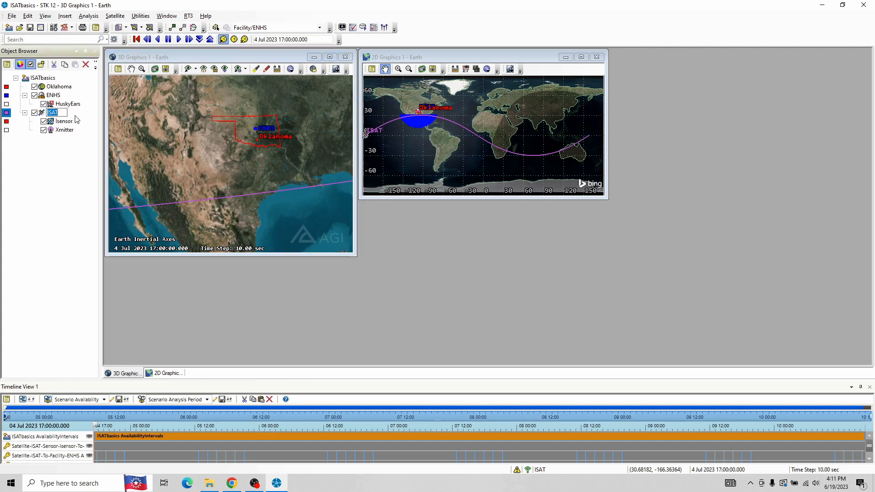
pyautogui.click(76, 118)
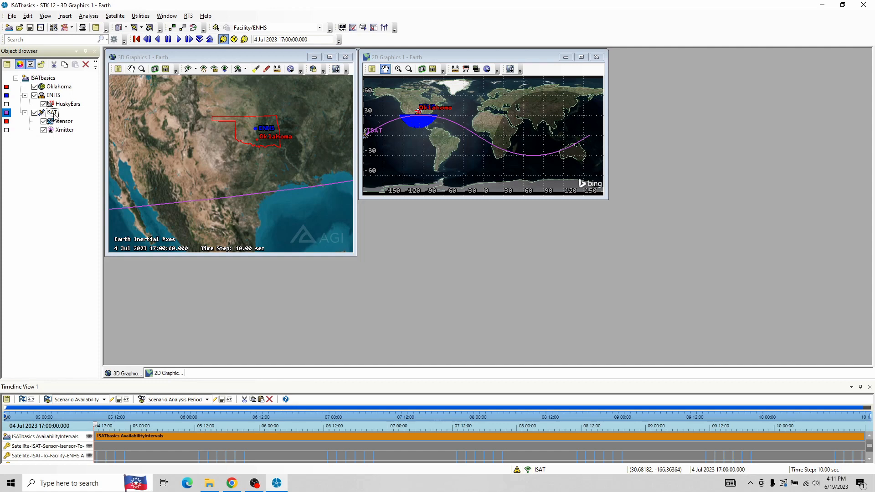
pyautogui.rightClick(54, 115)
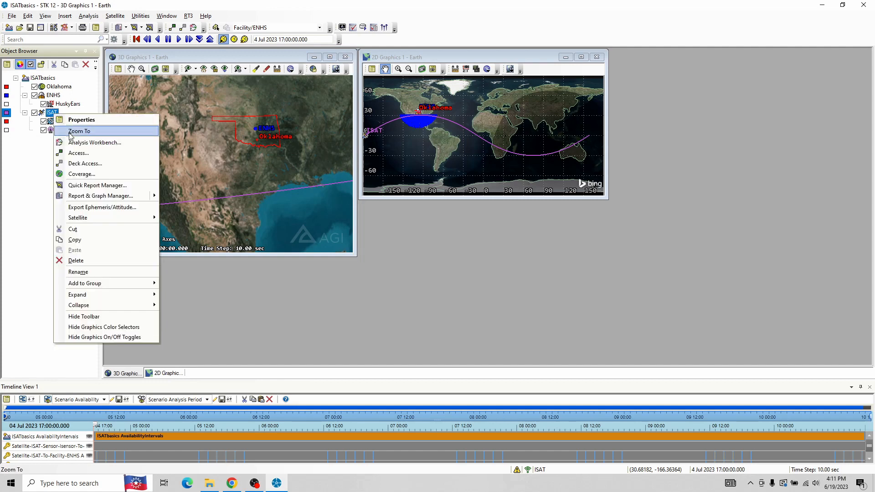
pyautogui.click(89, 157)
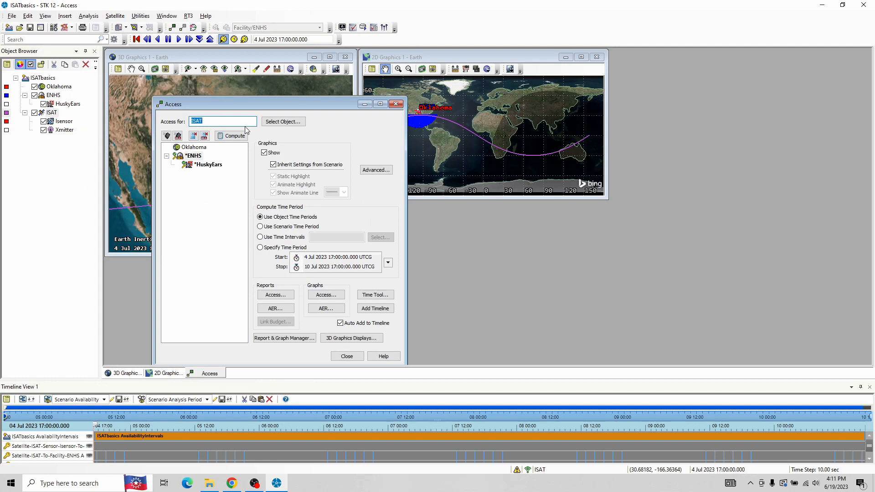
pyautogui.click(280, 122)
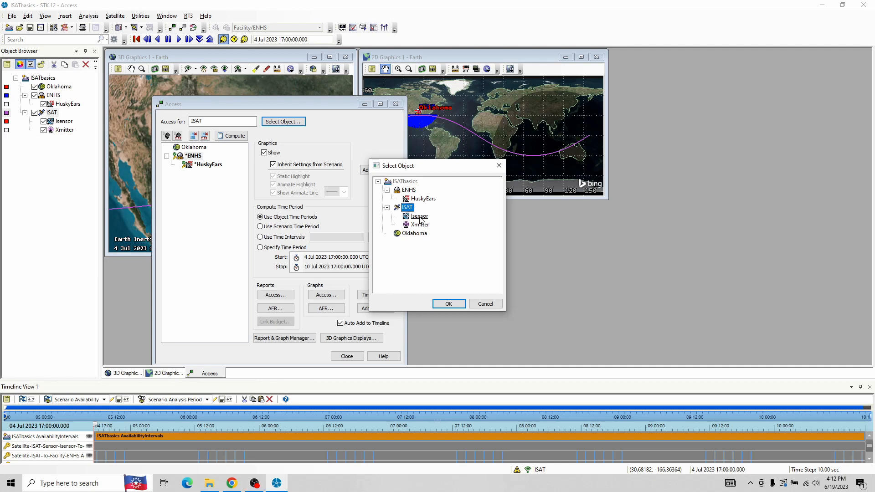
pyautogui.click(448, 304)
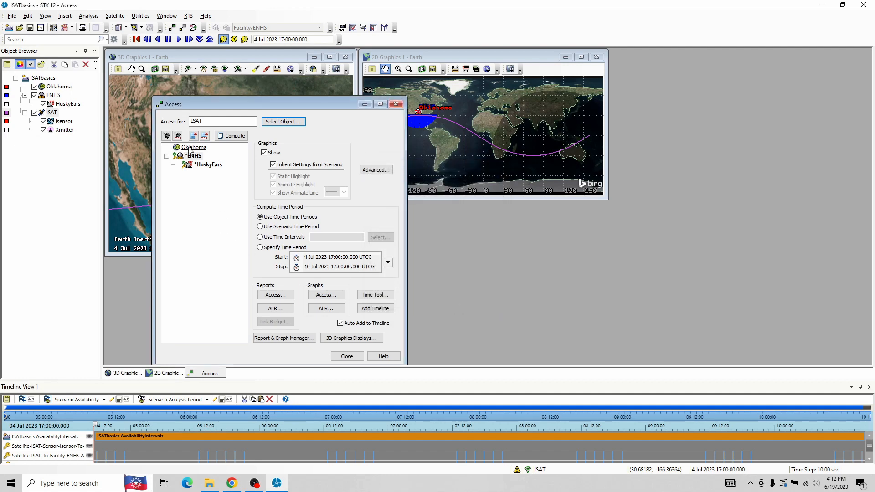
# Compute access from ISAT to the ENHS facility and generate the Access report
pyautogui.click(167, 157)
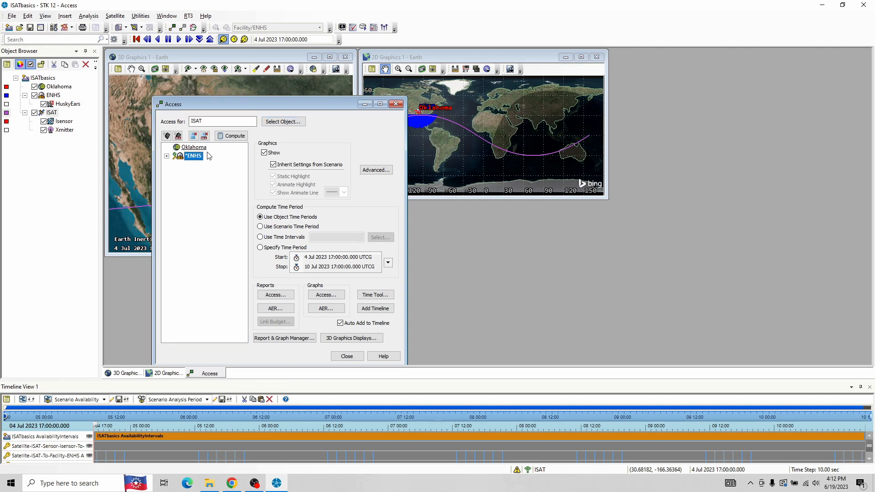
pyautogui.click(235, 139)
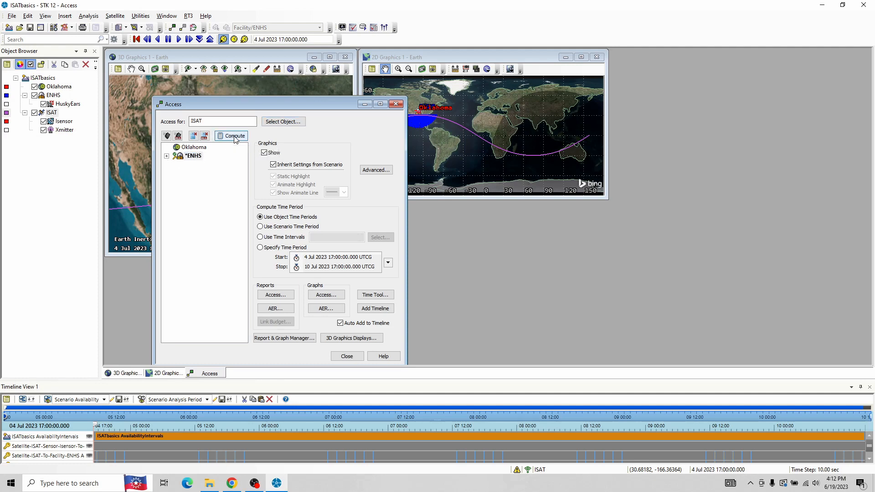
pyautogui.click(275, 296)
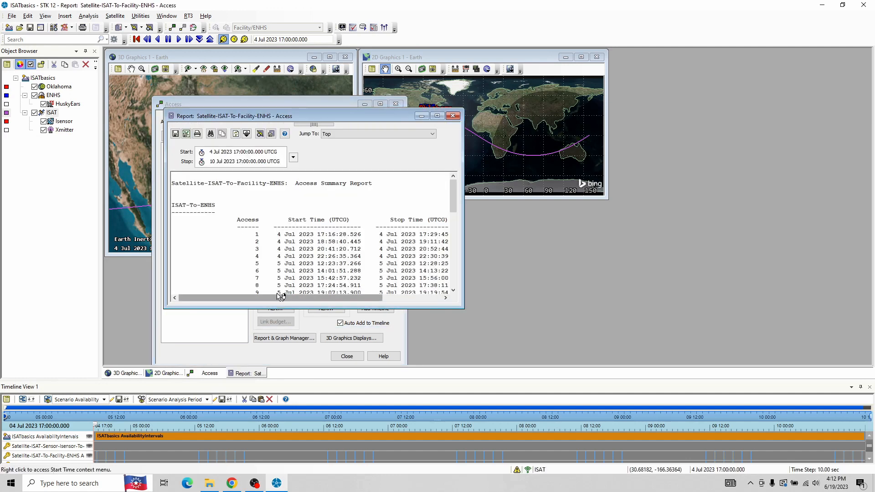
# Review the start times, stop times, durations and global statistics in the ISAT-to-ENHS access report
pyautogui.moveTo(278, 296); pyautogui.dragTo(354, 299)
pyautogui.moveTo(455, 201); pyautogui.dragTo(438, 287)
pyautogui.moveTo(315, 115); pyautogui.dragTo(452, 108)
pyautogui.scroll(15, 560, 253)
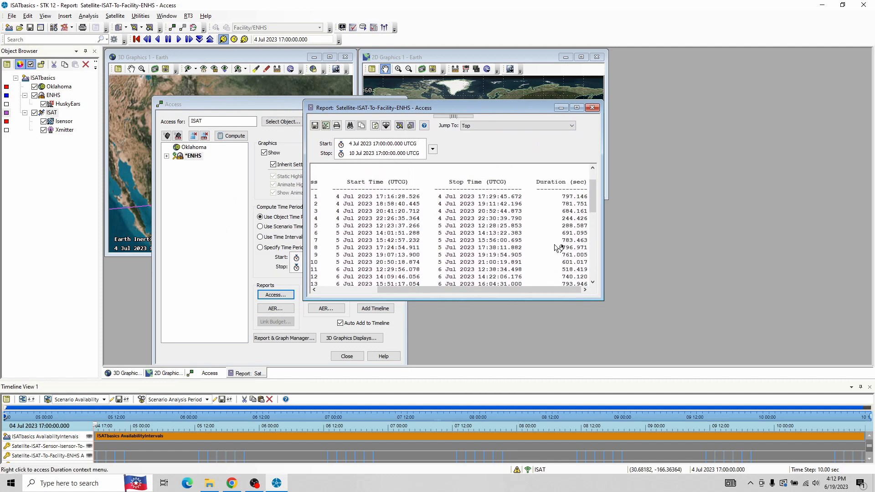
pyautogui.moveTo(537, 289); pyautogui.dragTo(477, 289)
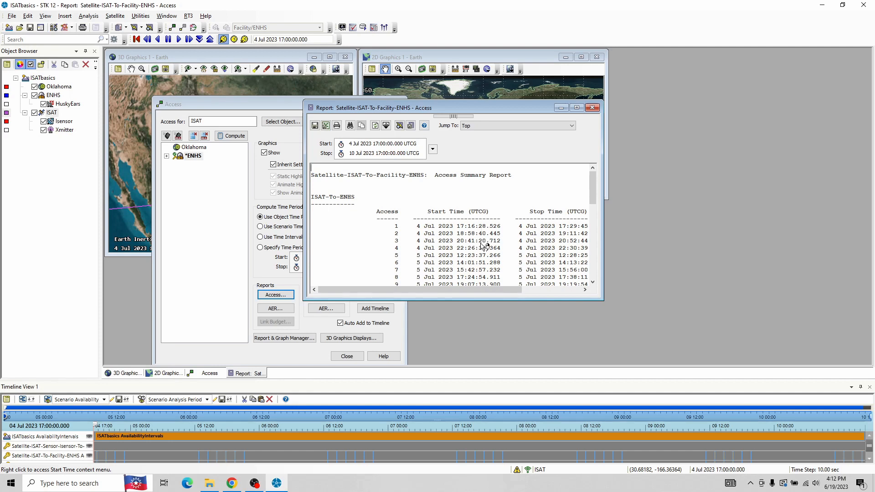
pyautogui.scroll(-7, 482, 250)
pyautogui.scroll(-5, 483, 250)
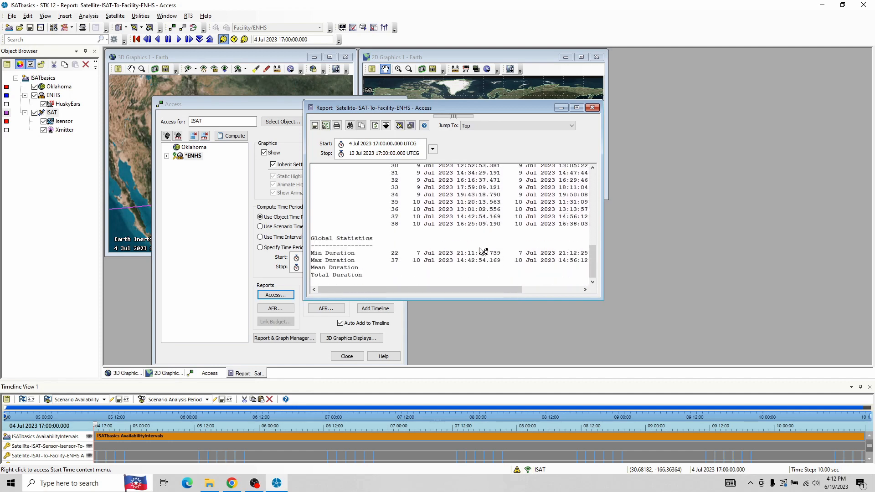
pyautogui.scroll(15, 482, 250)
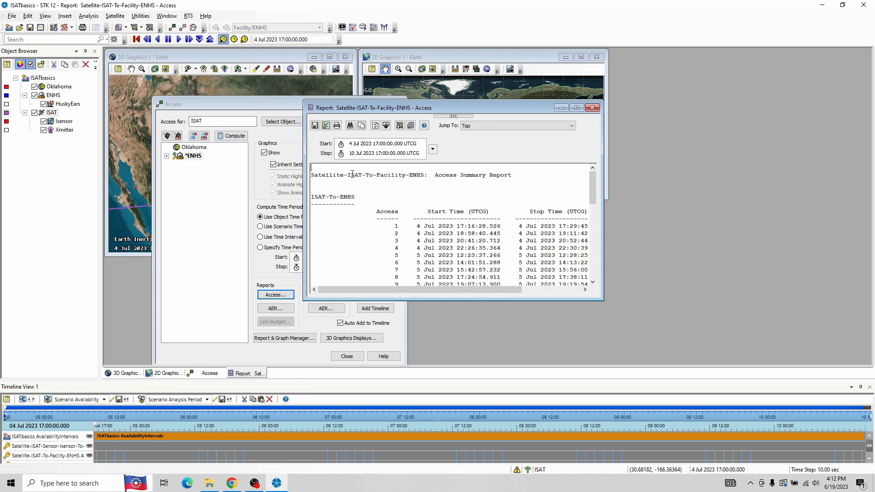
# Start exporting the access report as a comma-separated values (.csv) file named Satellite-ISAT-To-Facility-ENHS_Access
pyautogui.click(315, 127)
pyautogui.click(326, 126)
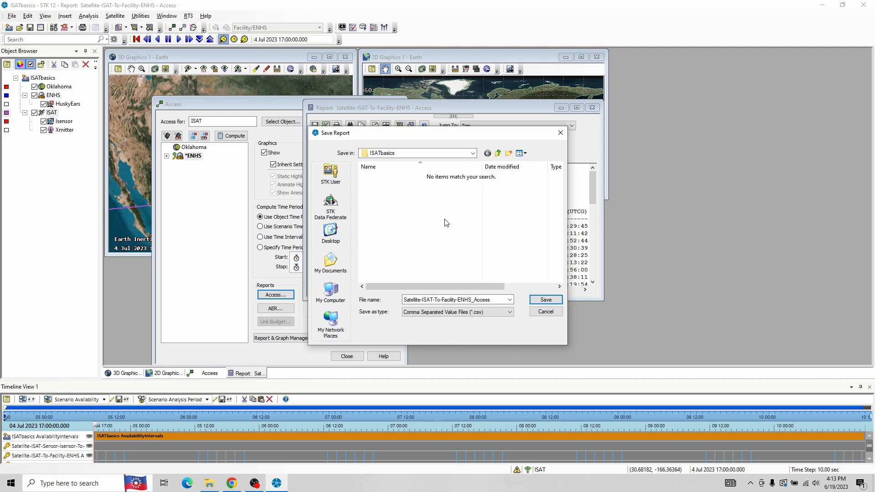
pyautogui.doubleClick(497, 299)
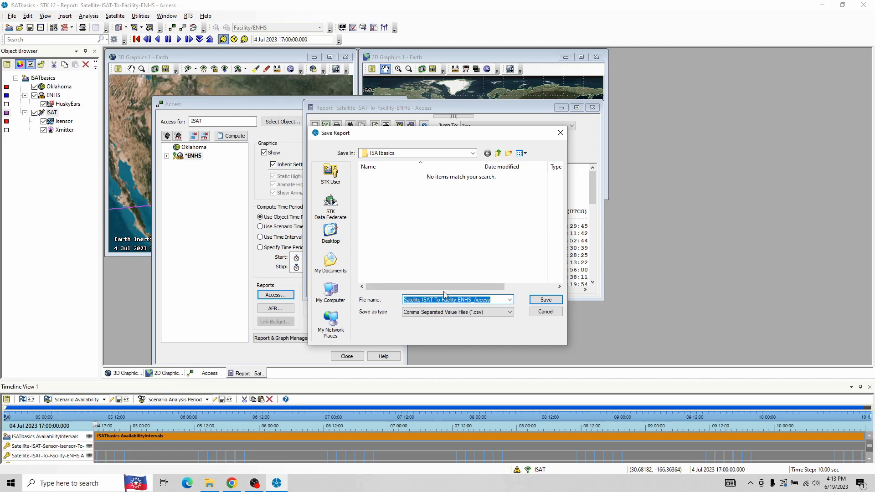
pyautogui.click(509, 312)
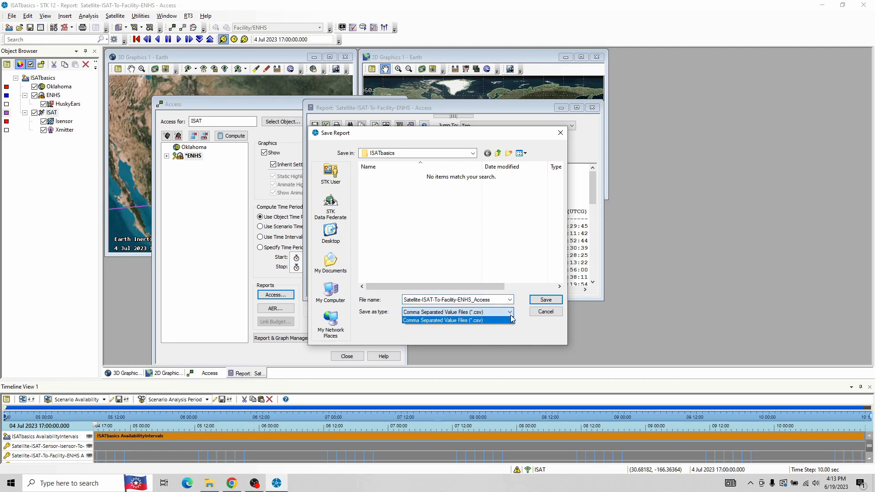
pyautogui.click(511, 315)
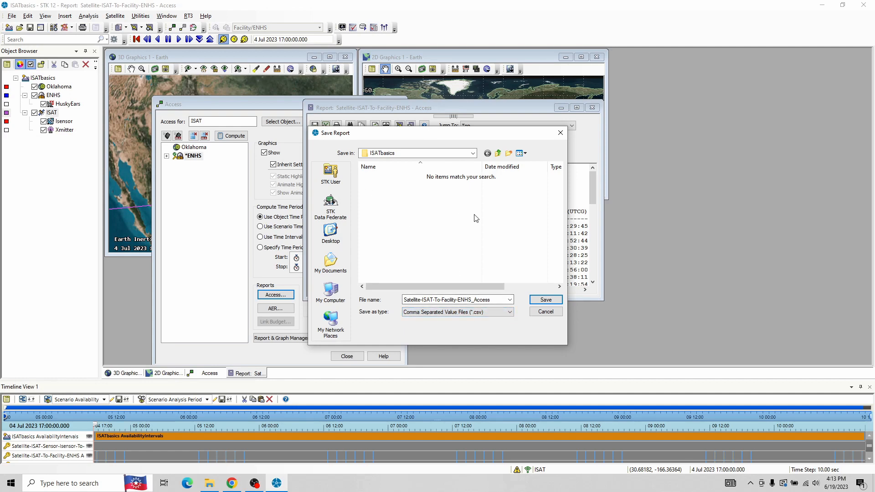
# Create a folder named ISATbasics on the Desktop and save the CSV access report in it
pyautogui.click(332, 235)
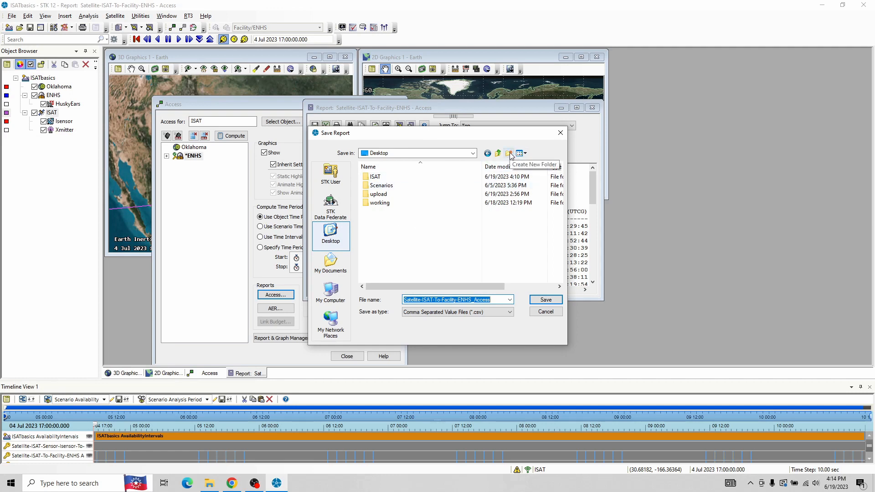
pyautogui.rightClick(405, 237)
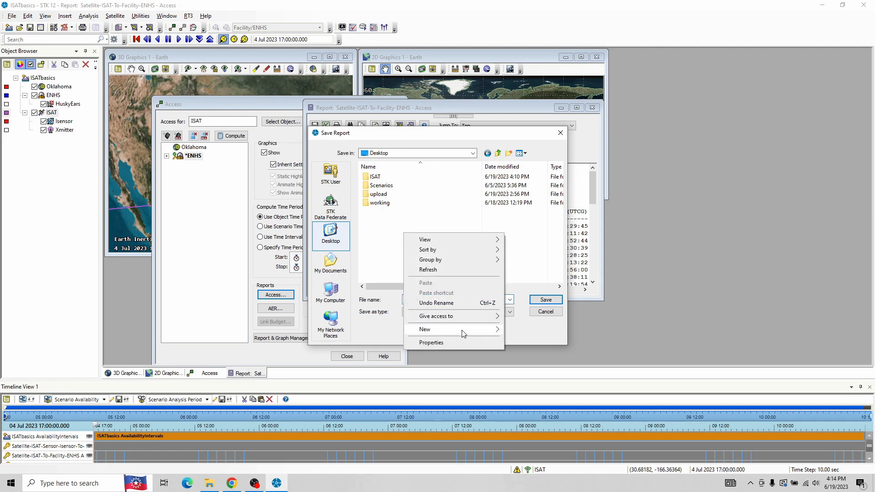
pyautogui.moveTo(462, 330)
pyautogui.click(525, 330)
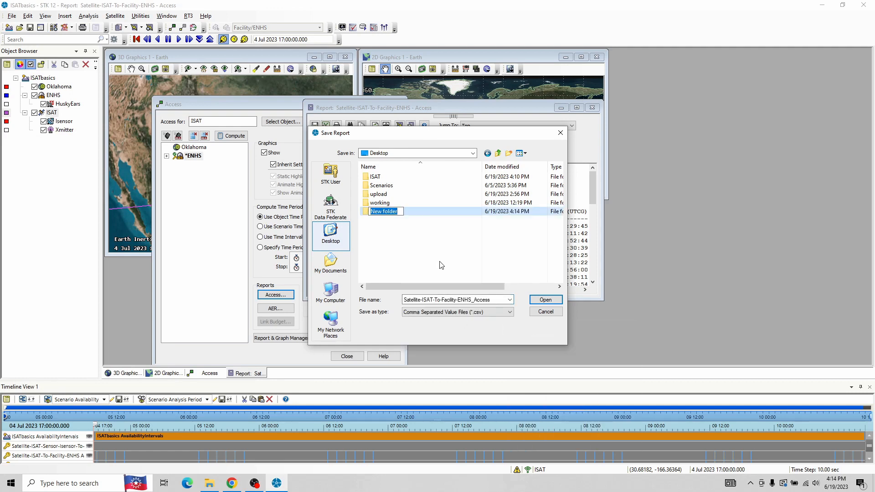
pyautogui.write('ISATbasics')
pyautogui.press('Return')
pyautogui.doubleClick(380, 212)
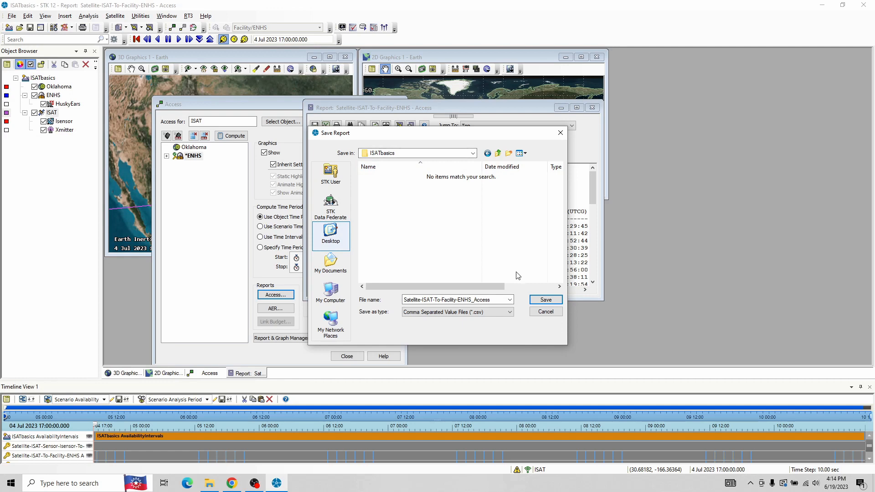
pyautogui.click(544, 301)
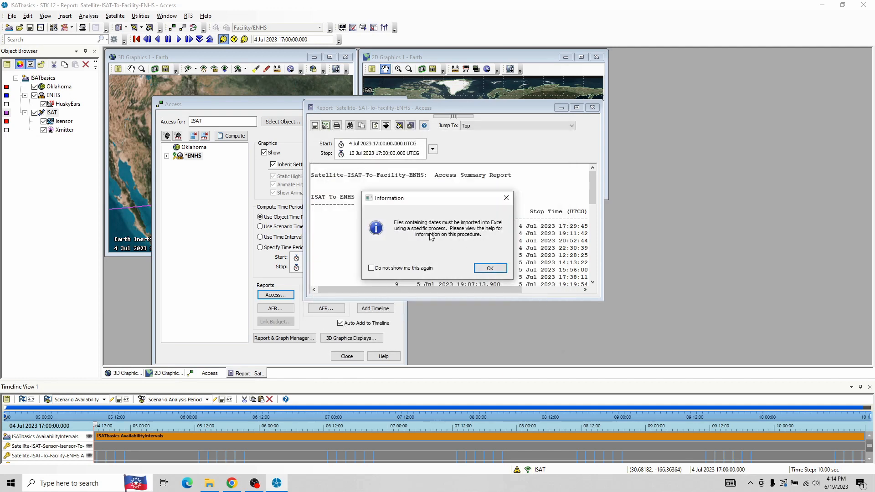
pyautogui.click(489, 269)
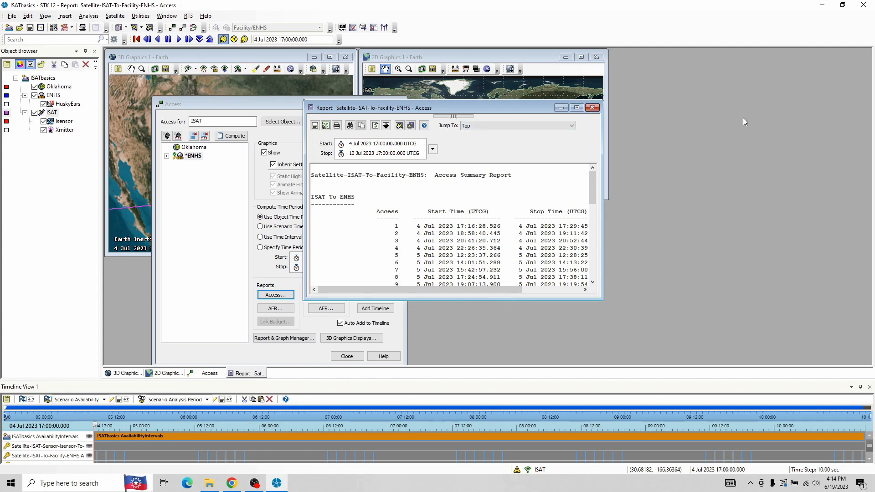
# Minimize STK and open Satellite-ISAT-To-Facility-ENHS_Access from the Desktop's ISATbasics folder in Excel
pyautogui.click(824, 5)
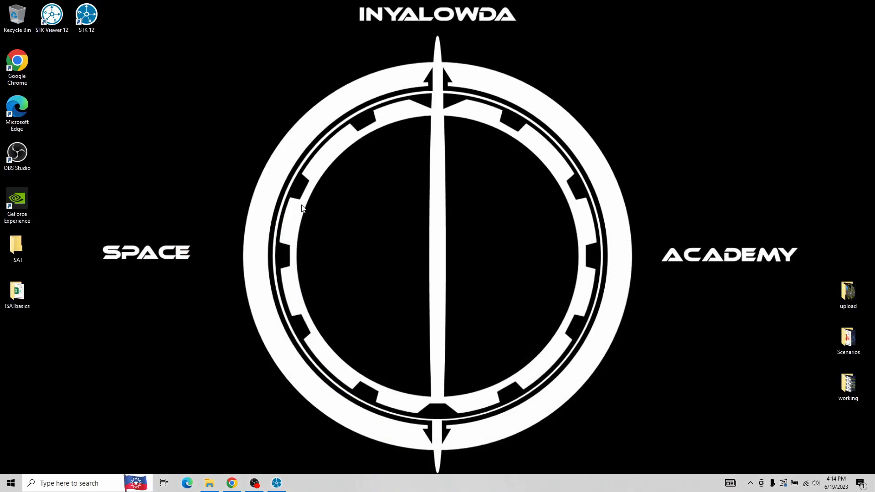
pyautogui.click(22, 294)
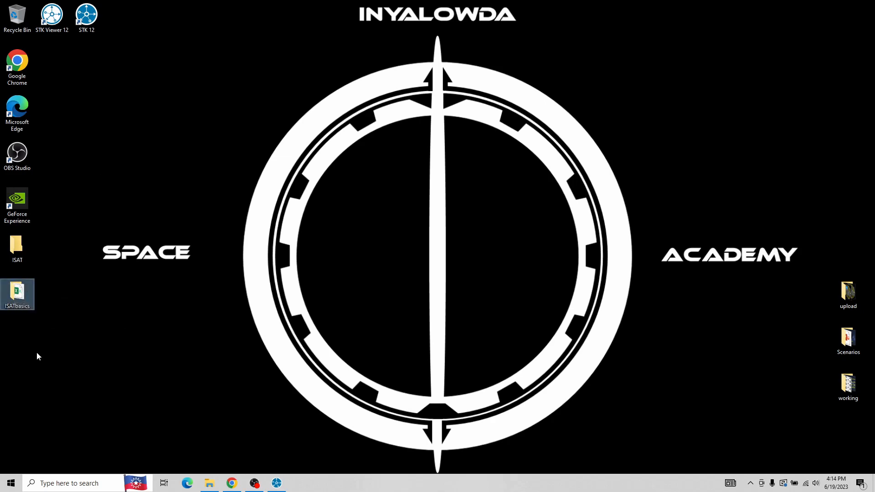
pyautogui.click(59, 289)
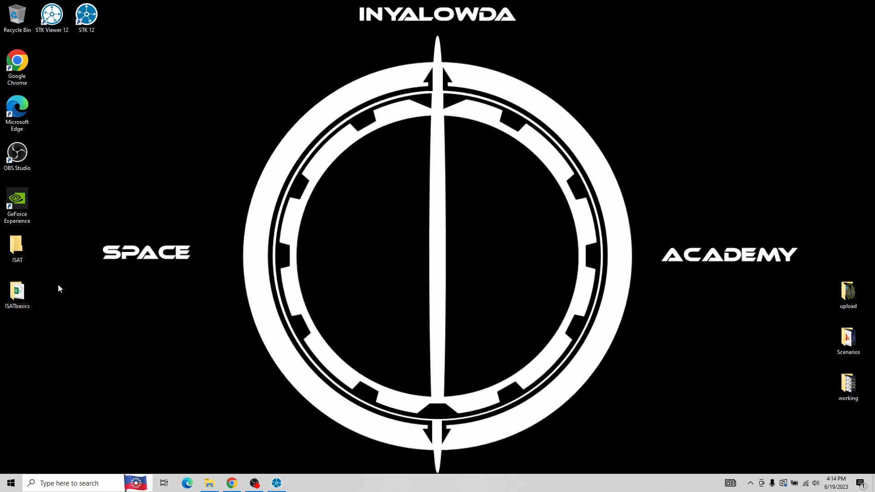
pyautogui.doubleClick(19, 296)
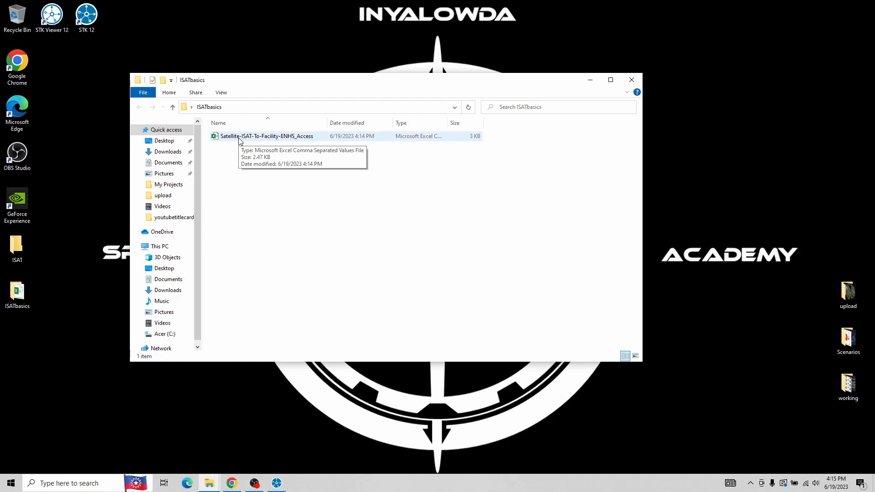
pyautogui.click(240, 141)
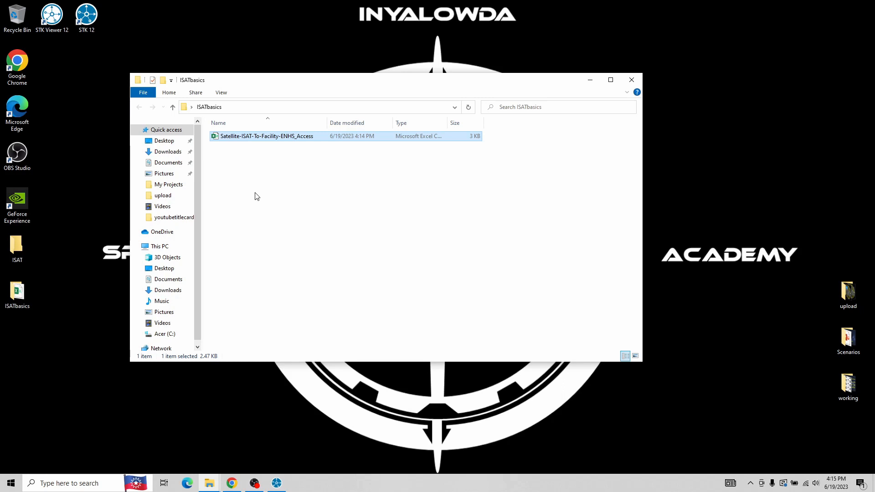
pyautogui.doubleClick(238, 136)
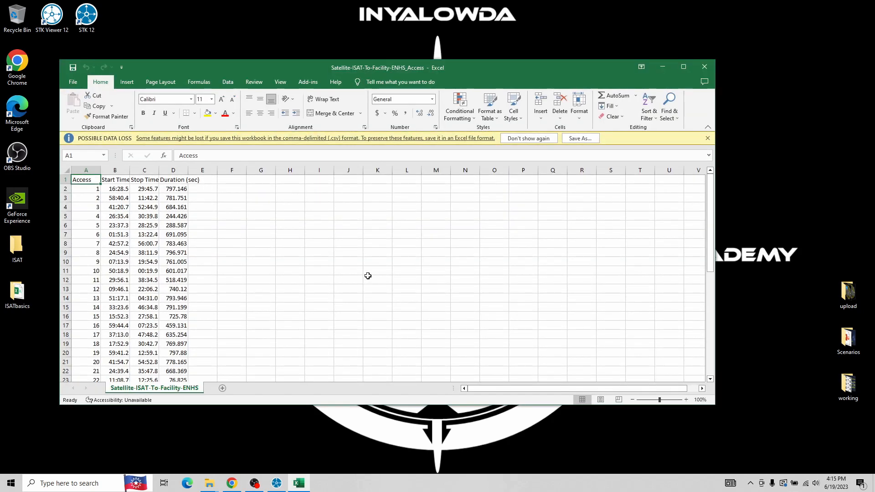
# Examine the exported access start times, stop times, durations and global statistics in the Excel sheet
pyautogui.scroll(-4, 269, 238)
pyautogui.scroll(4, 269, 237)
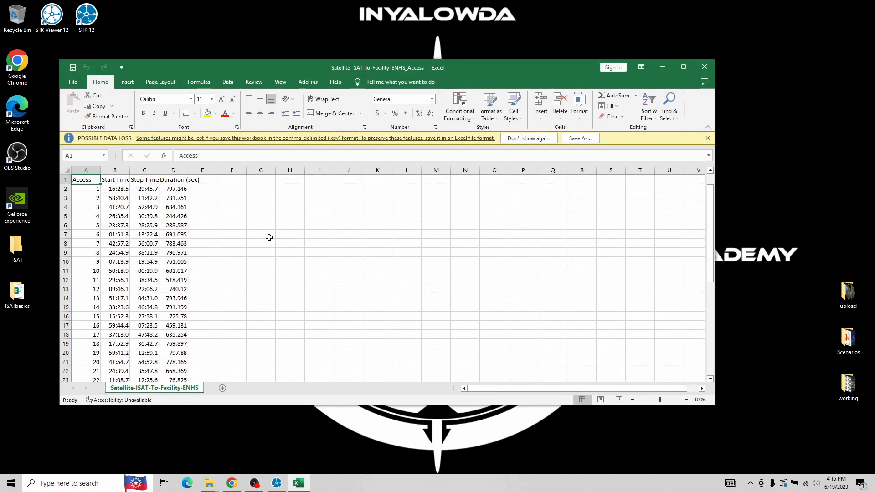
pyautogui.click(114, 189)
pyautogui.click(149, 187)
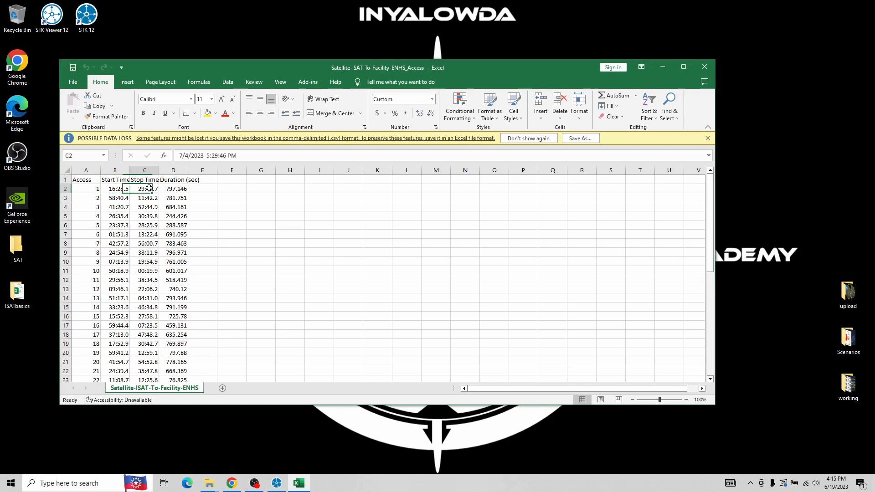
pyautogui.click(177, 189)
pyautogui.click(144, 190)
pyautogui.click(120, 189)
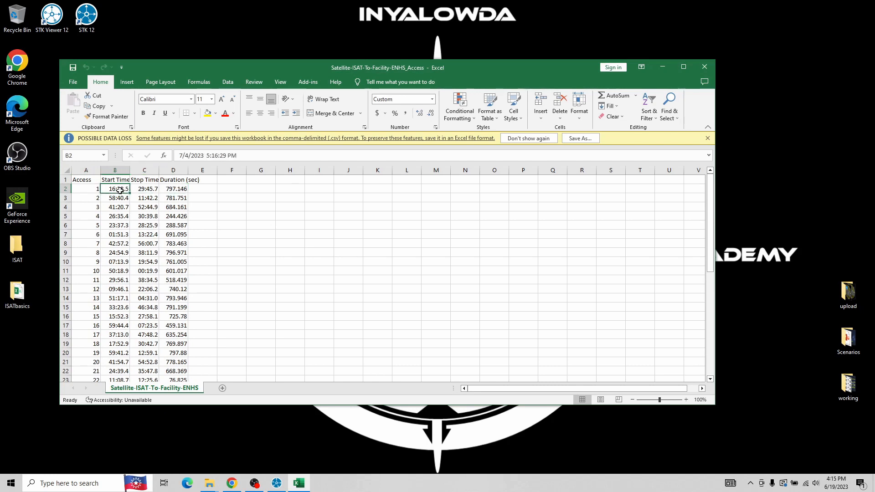
pyautogui.click(145, 189)
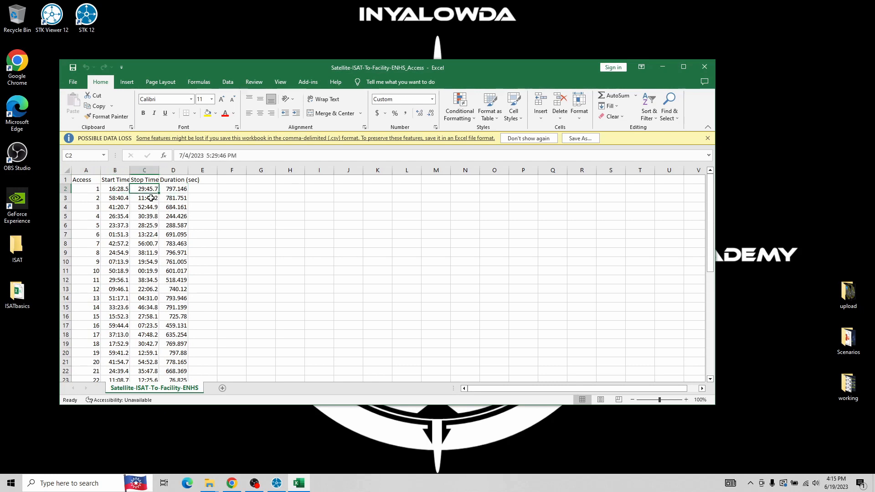
pyautogui.scroll(-15, 155, 206)
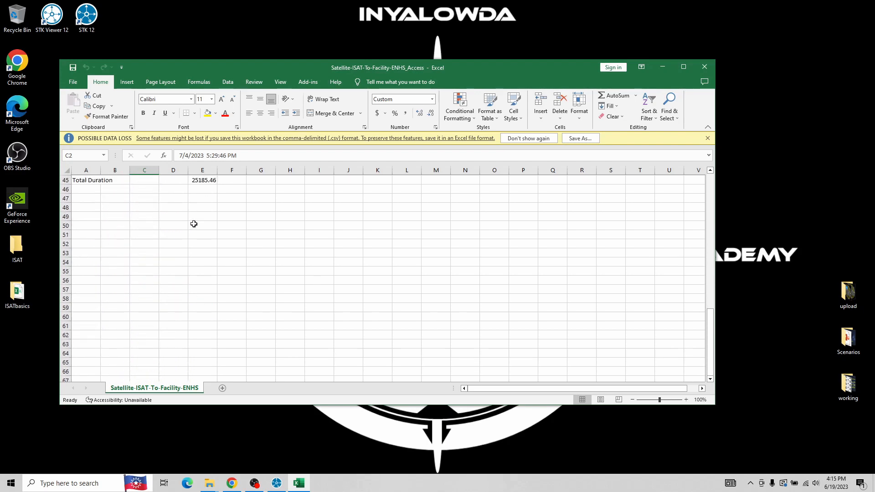
pyautogui.scroll(15, 201, 223)
pyautogui.scroll(-9, 216, 246)
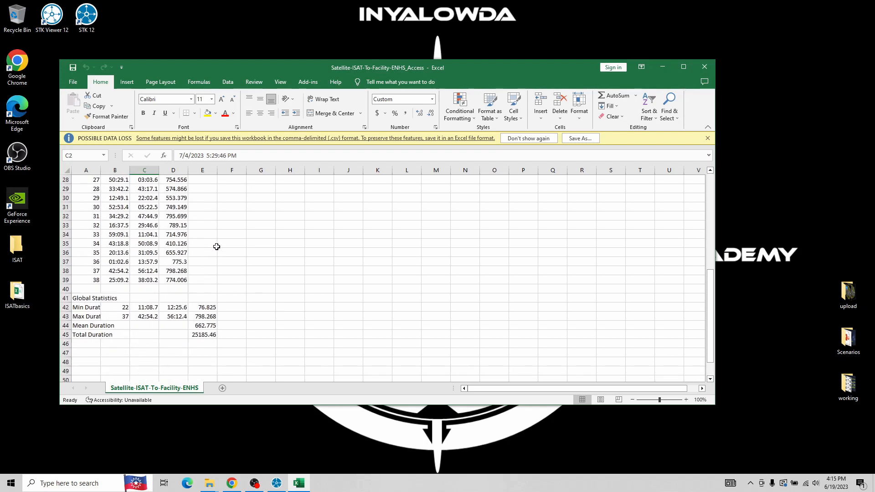
pyautogui.scroll(9, 217, 246)
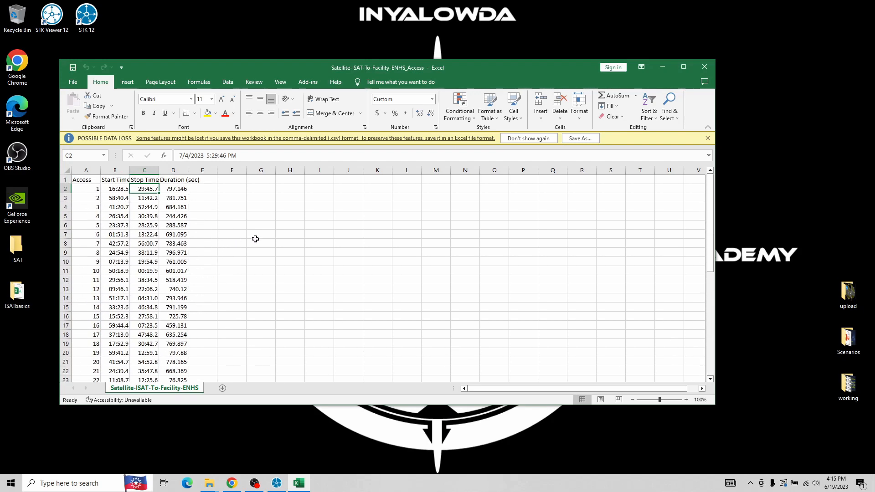